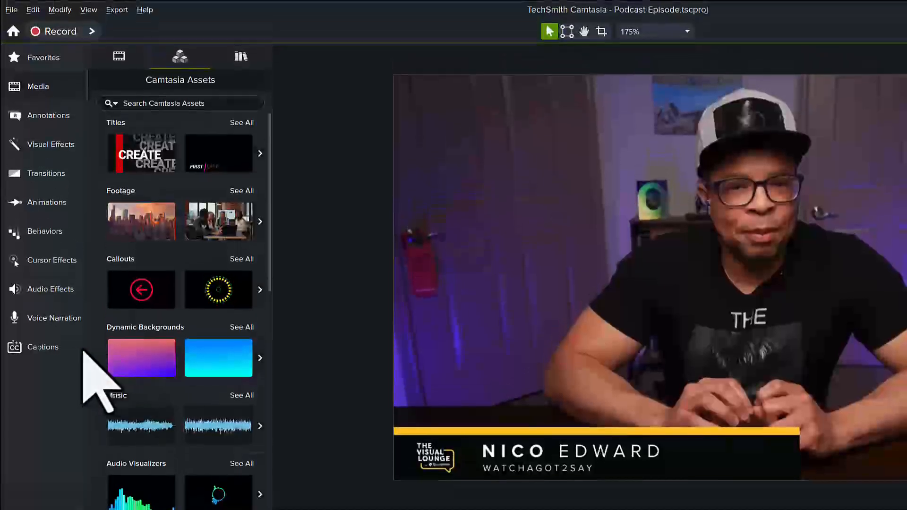
Drag Captions up under Annotations in the tool list and show the Dynamic Caption Styles.
left_click(70, 351)
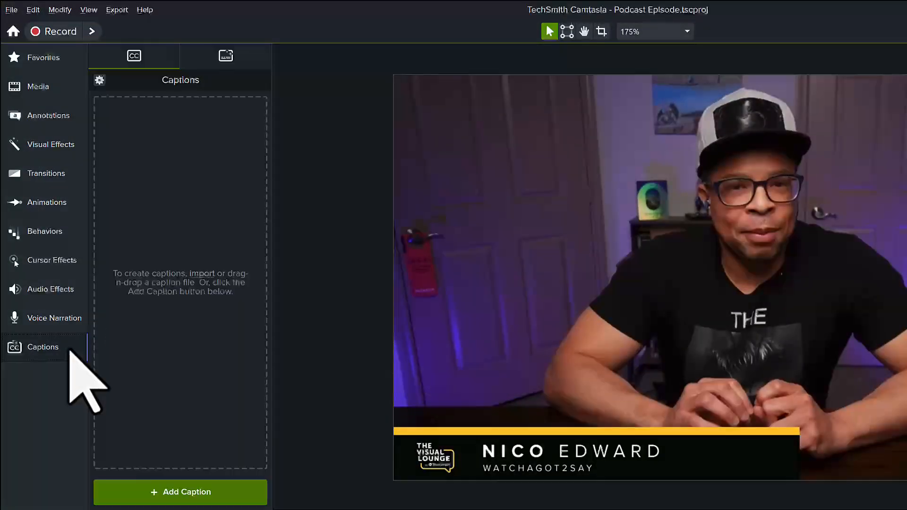
left_click(222, 60)
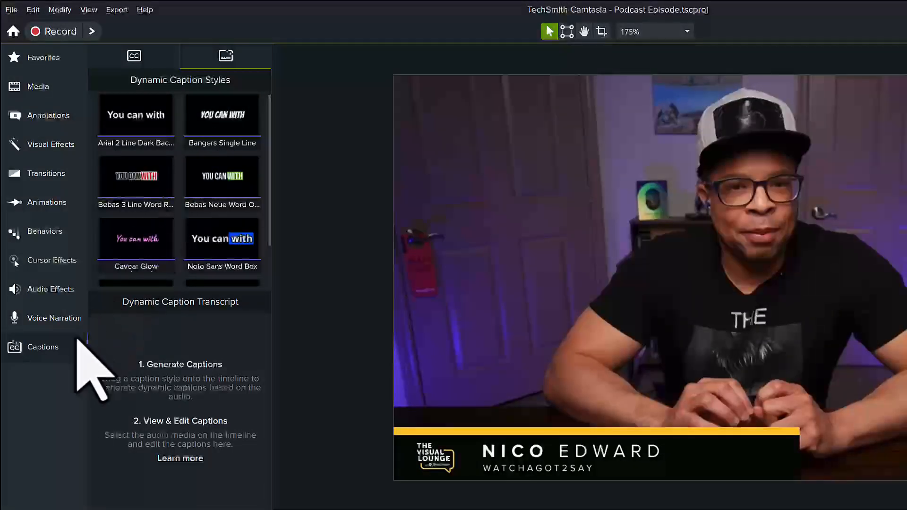
mouse_move(70, 351)
left_mouse_down()
mouse_move(84, 237)
mouse_move(78, 147)
left_mouse_up()
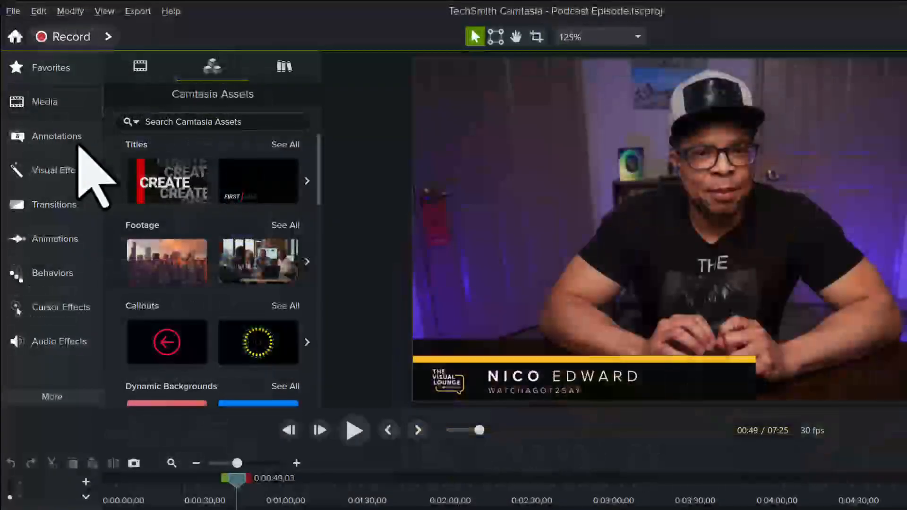
left_click(80, 398)
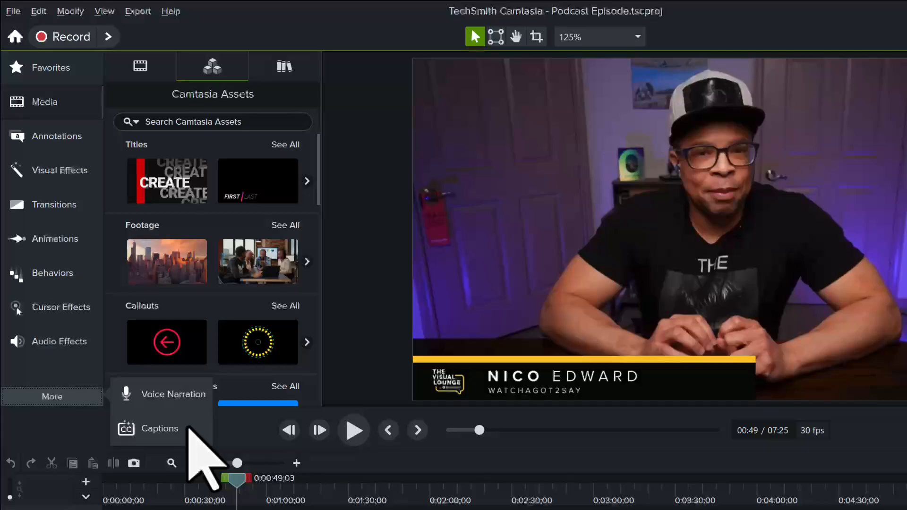
left_click(189, 429)
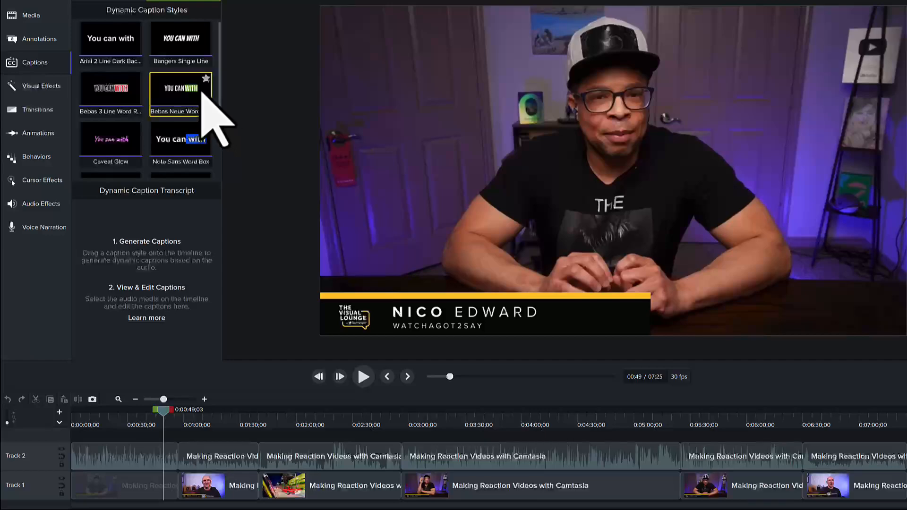
Add the Bebas Neue Word caption style to the timeline and load the Track 2 audio transcript.
left_click_drag(205, 86, 115, 418)
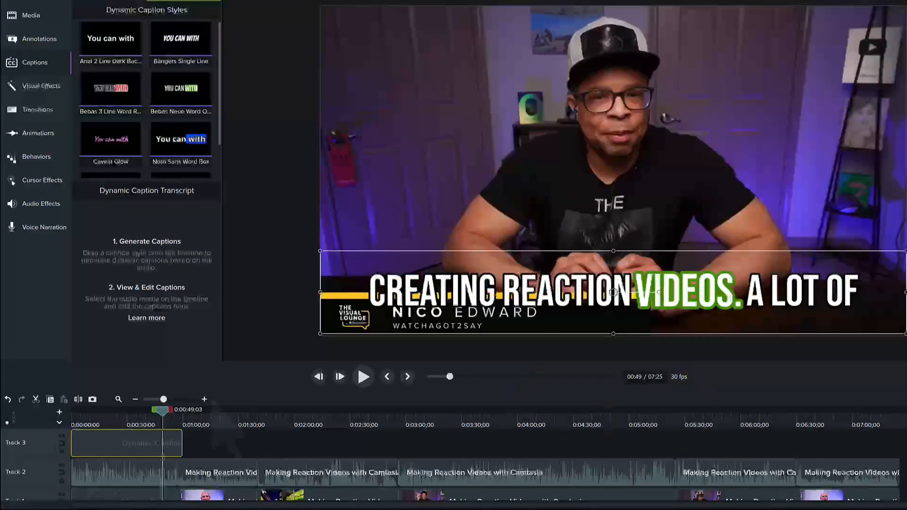
left_click(161, 470)
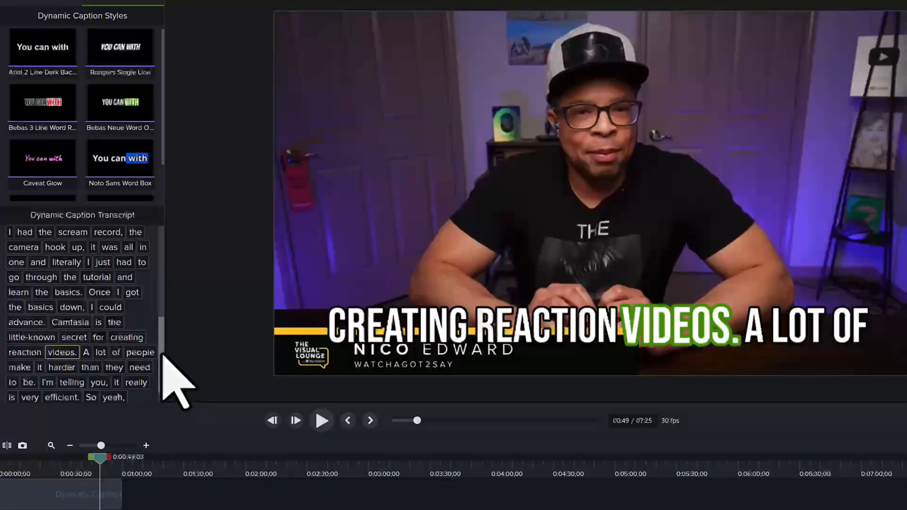
Change the transcript word 'scream' to 'screen'.
scroll(163, 354, "up", 3)
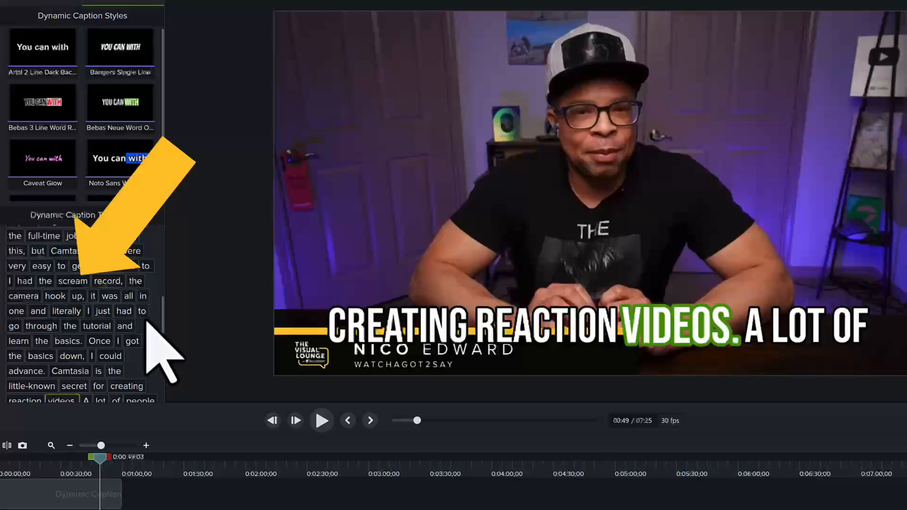
left_click(80, 285)
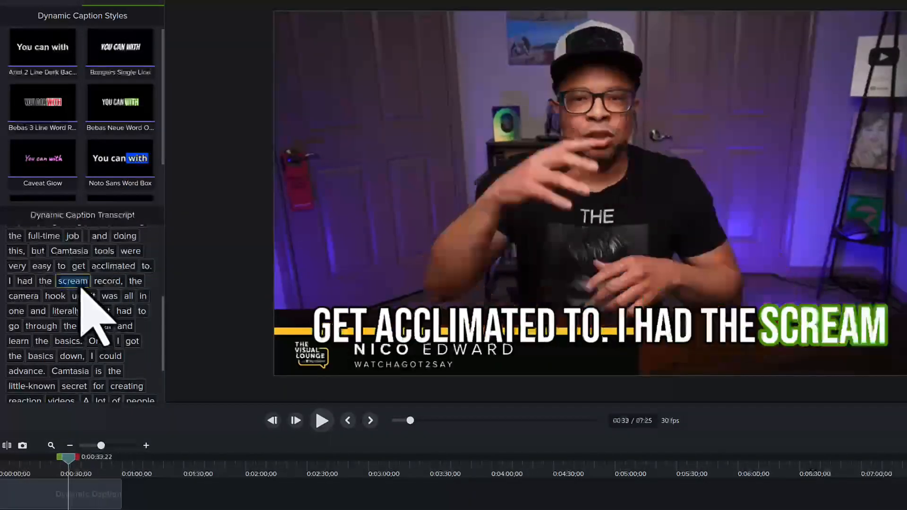
double_click(76, 283)
type("sc")
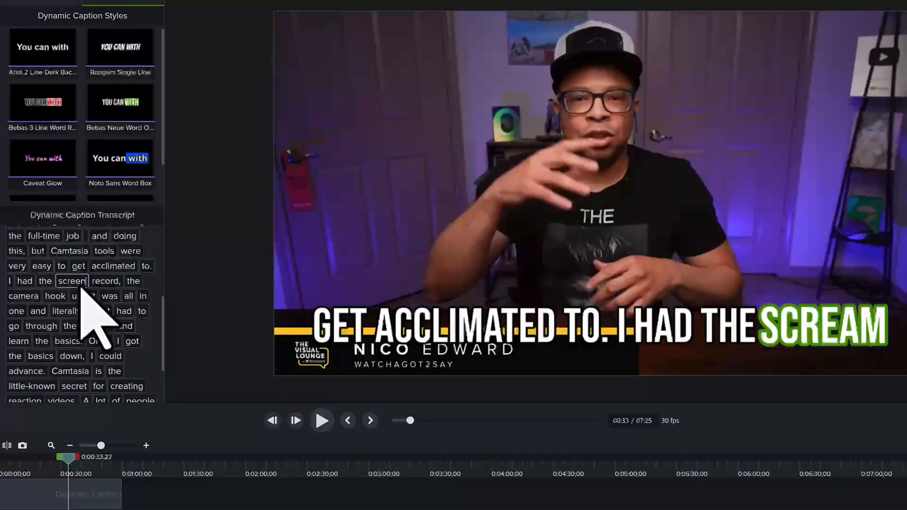
type("reen")
key("Return")
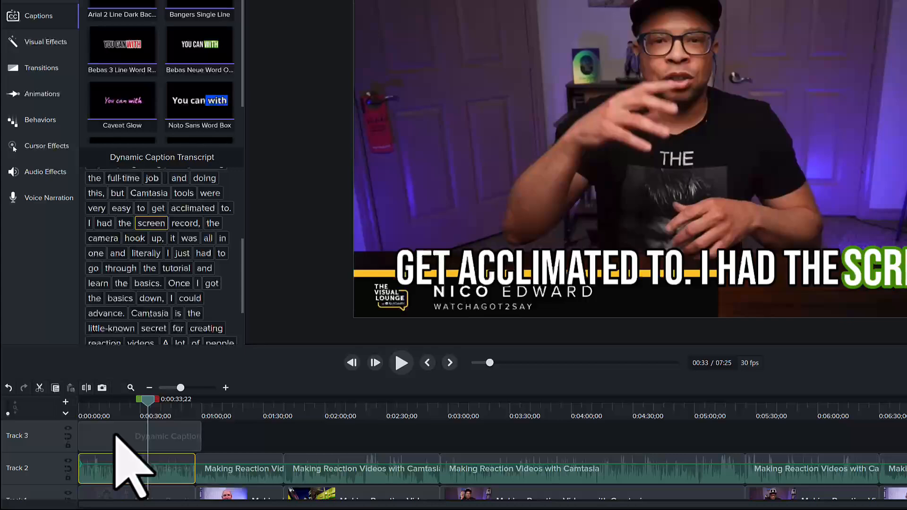
Swap the Bebas Neue captions for Noto Sans Word Box and stretch the clip to about 7:25.
left_click(115, 435)
key("Delete")
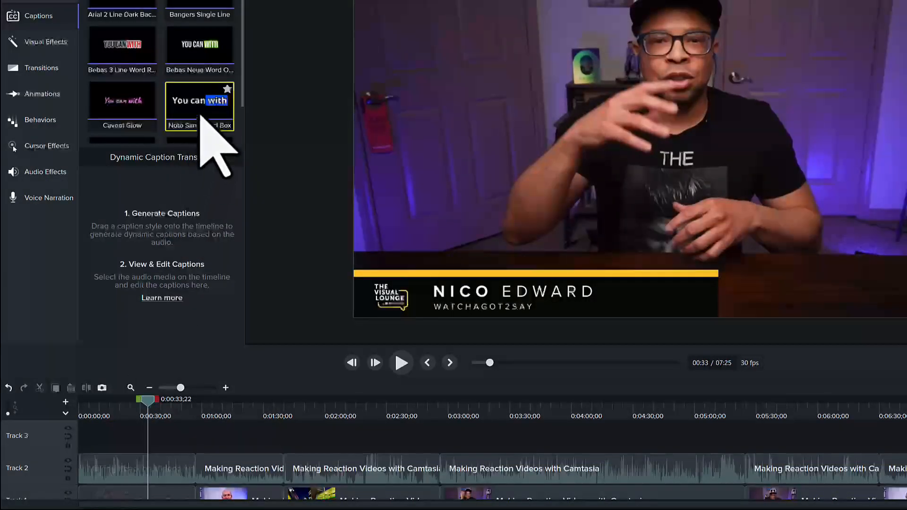
left_click_drag(200, 116, 141, 432)
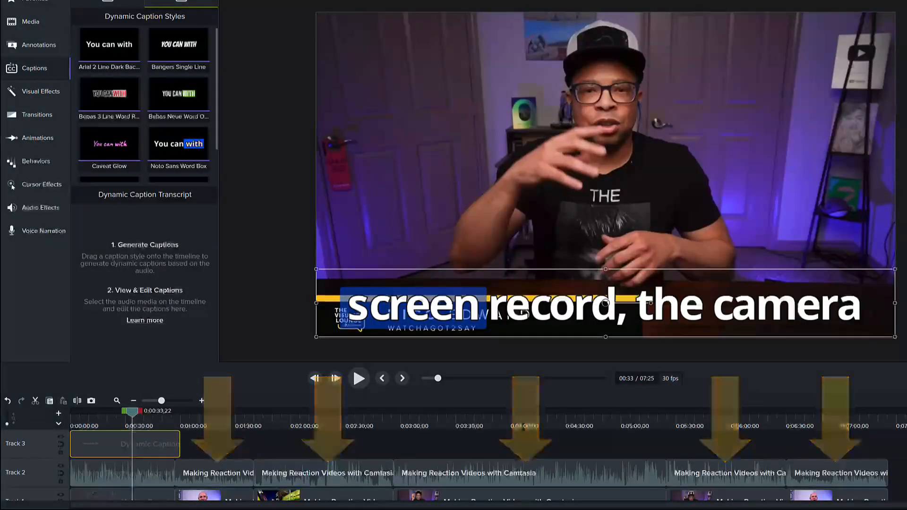
left_click_drag(181, 445, 889, 449)
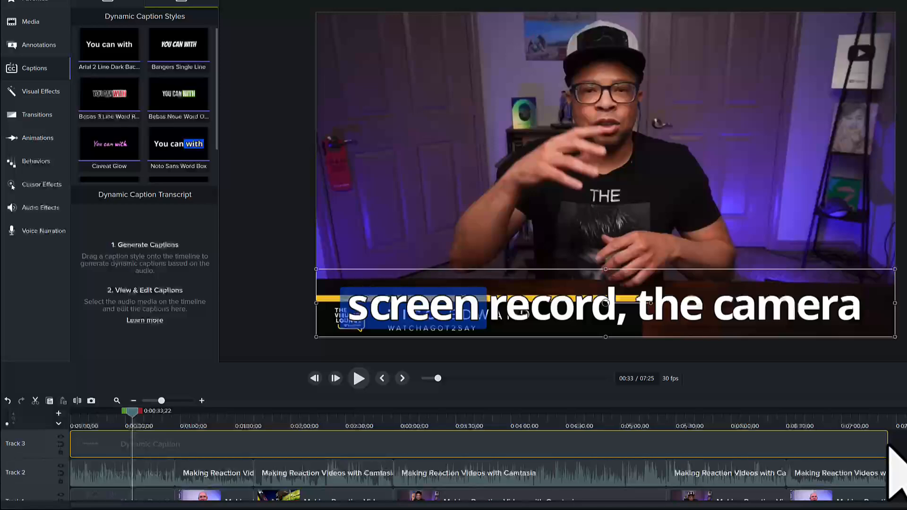
Extend the caption clip through the ending past 6:42 and move the captions above the name banner.
left_click_drag(889, 447, 787, 447)
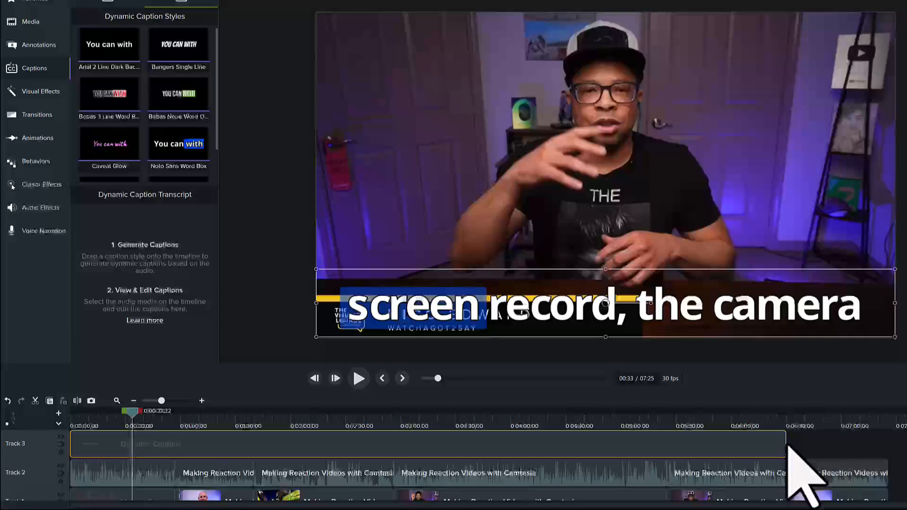
left_click(810, 424)
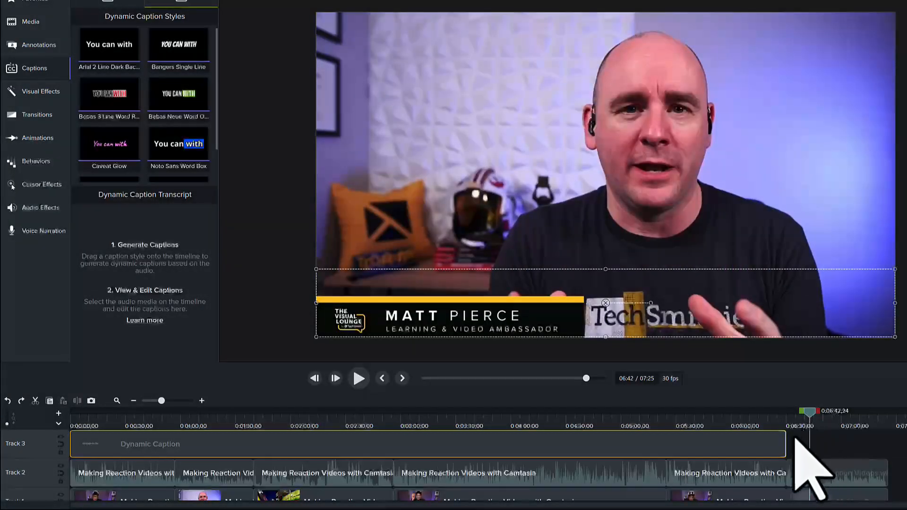
left_click_drag(787, 447, 887, 446)
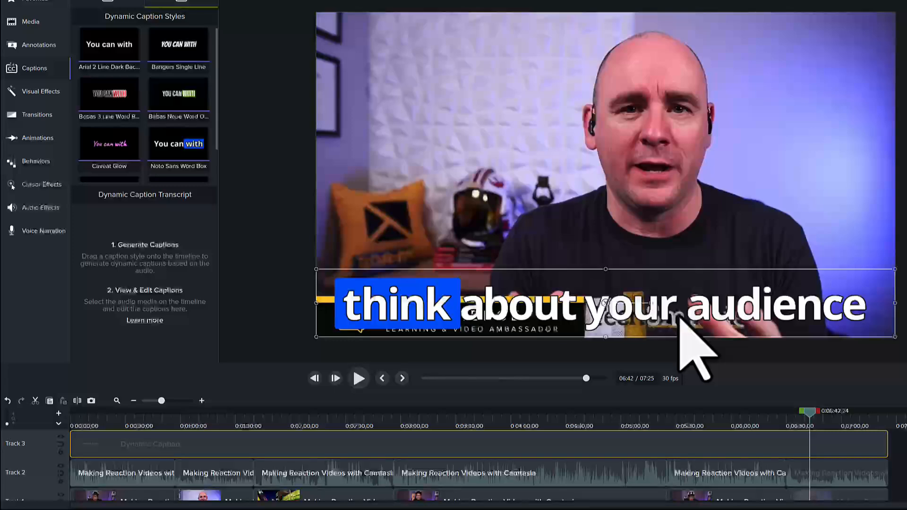
left_click_drag(680, 319, 681, 270)
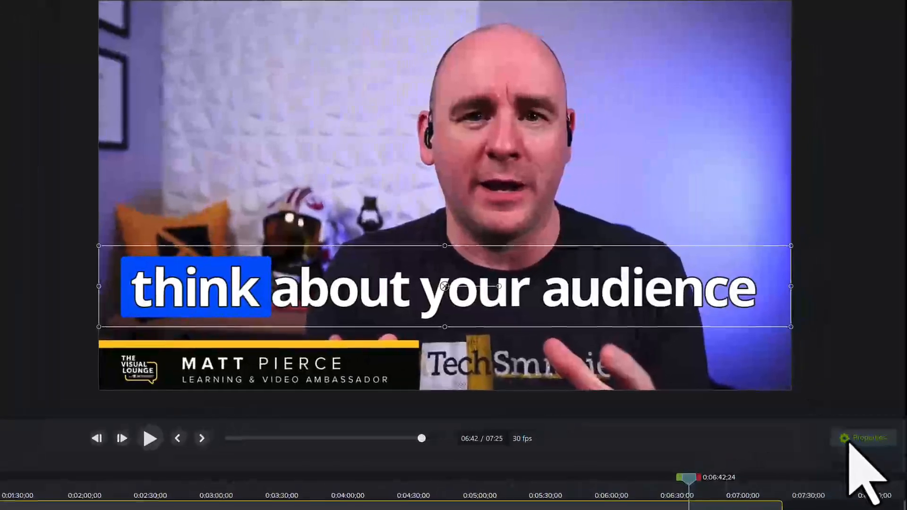
Switch the caption font to Arial Black, thicken the outline to 1.5 and test letter spacing.
left_click(850, 441)
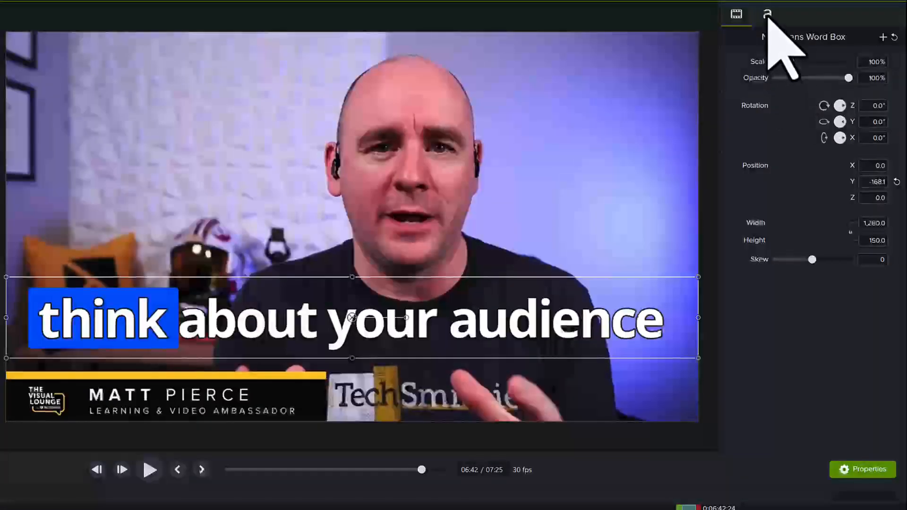
left_click(767, 4)
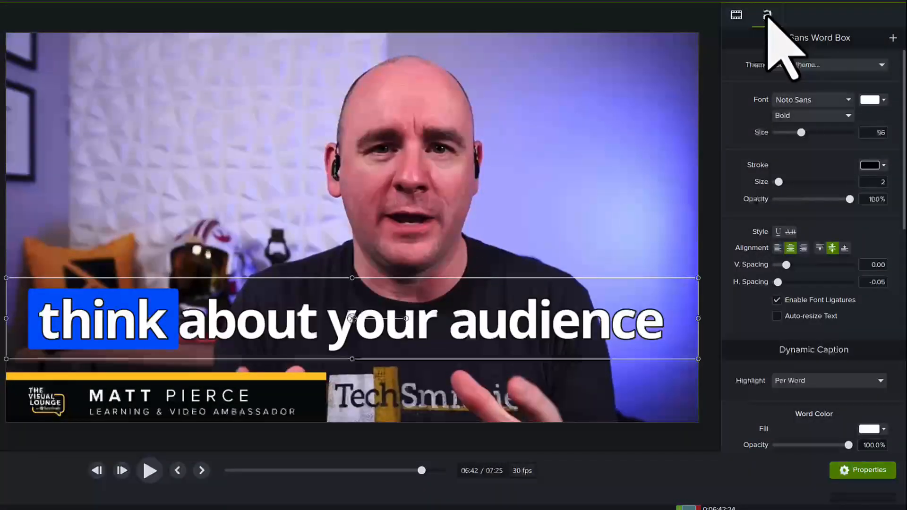
left_click(841, 103)
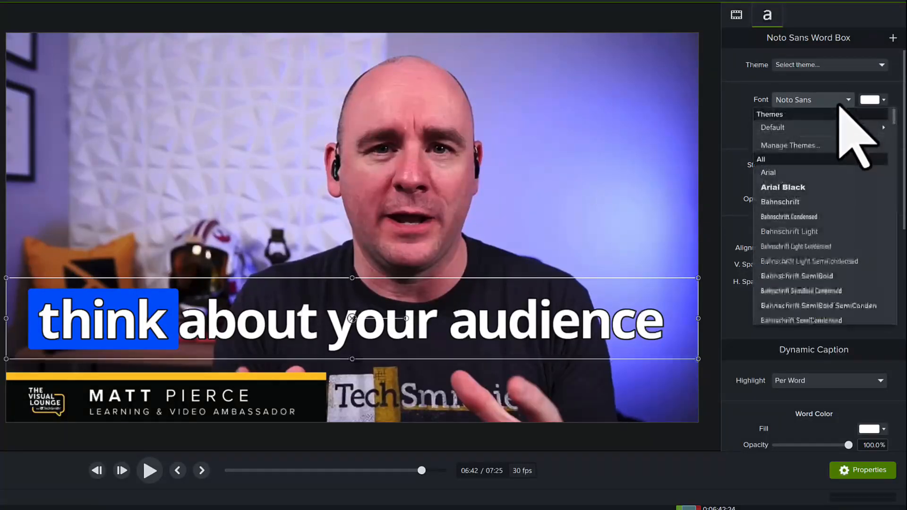
left_click(820, 189)
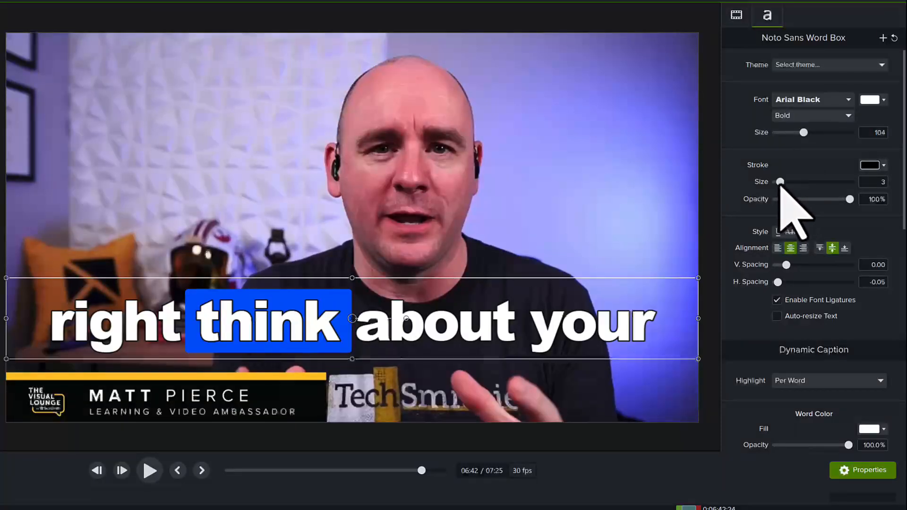
left_click_drag(780, 182, 783, 183)
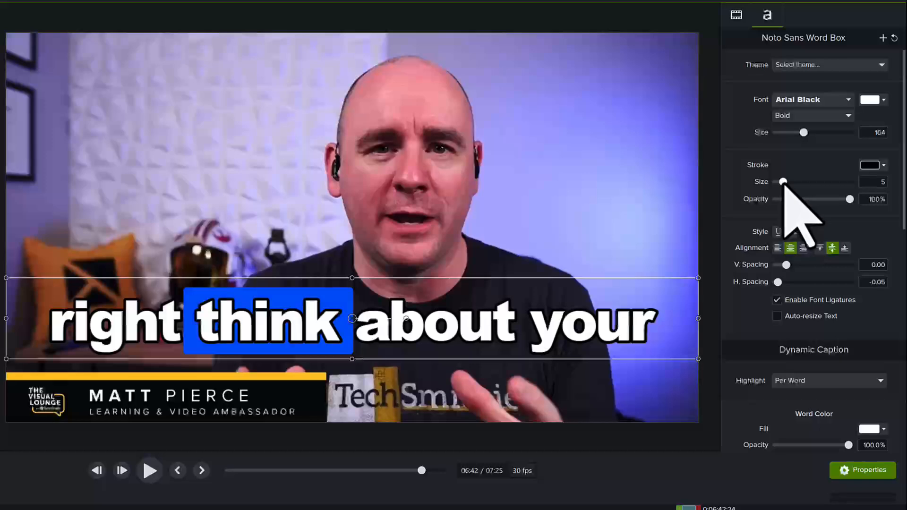
left_click_drag(778, 282, 778, 282)
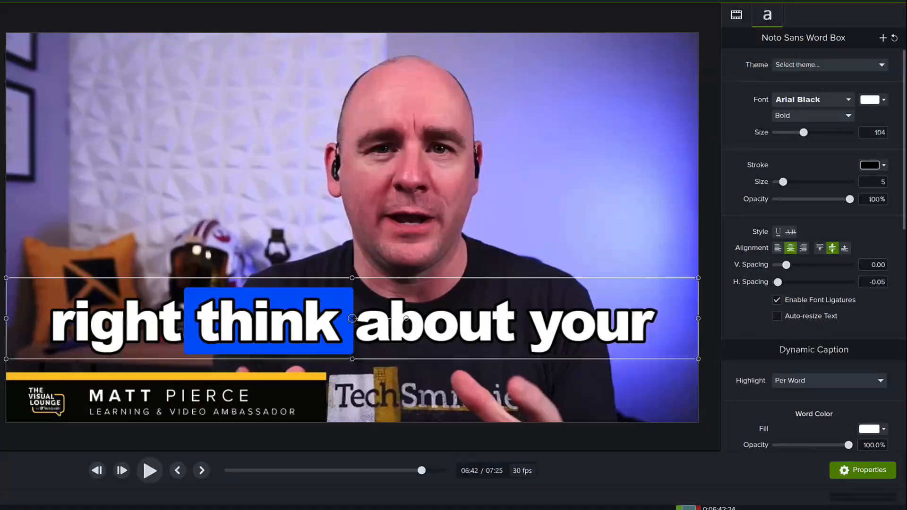
Set future-word opacity to 41.5% and sample a light purple word background from the video.
scroll(813, 245, "down", 3)
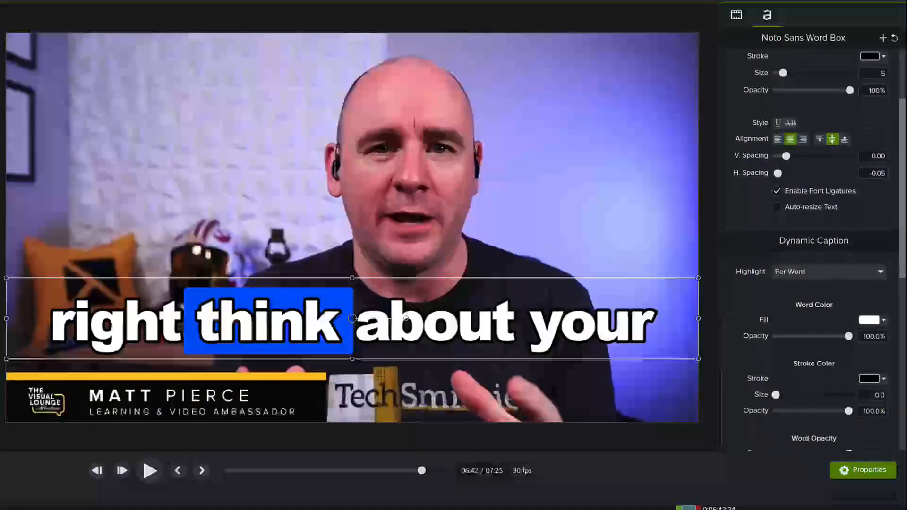
scroll(813, 245, "down", 5)
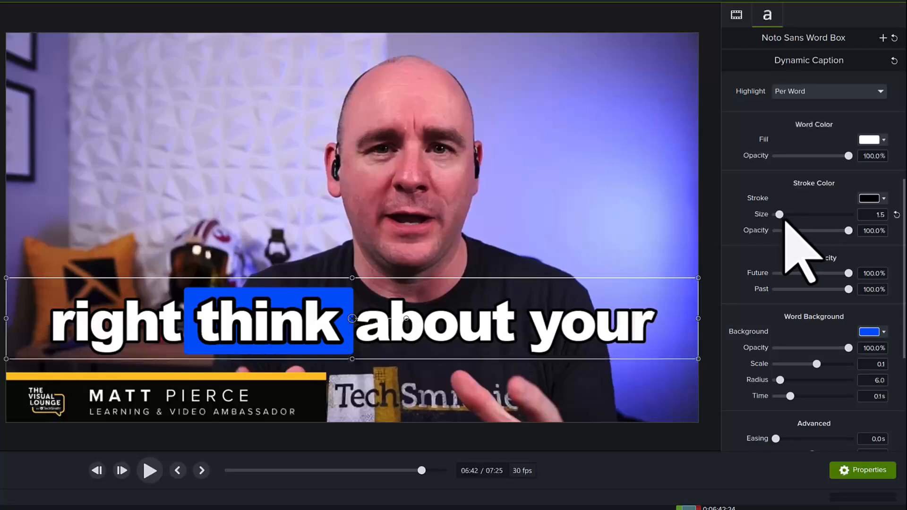
left_click_drag(849, 276, 813, 277)
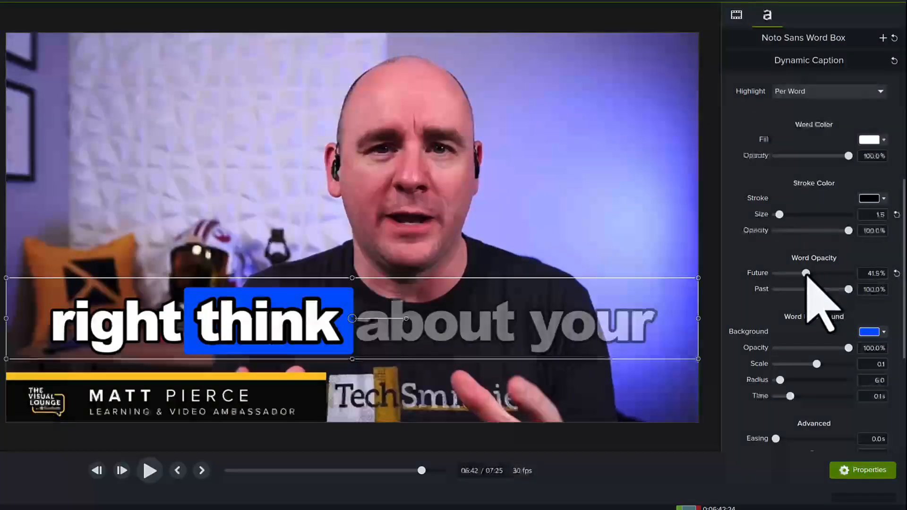
left_click(869, 333)
left_click(883, 362)
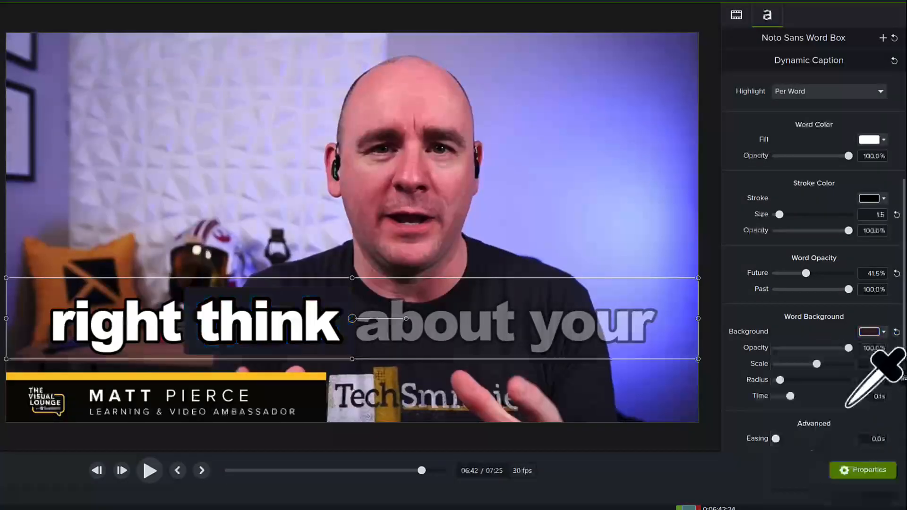
left_click(683, 246)
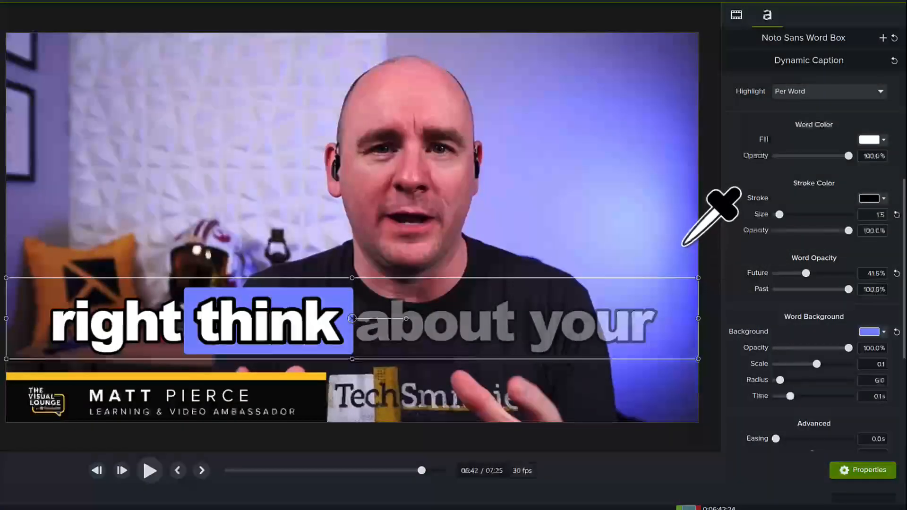
Try an extra word scale on the highlighted word, then reset it to 0%.
scroll(814, 255, "down", 5)
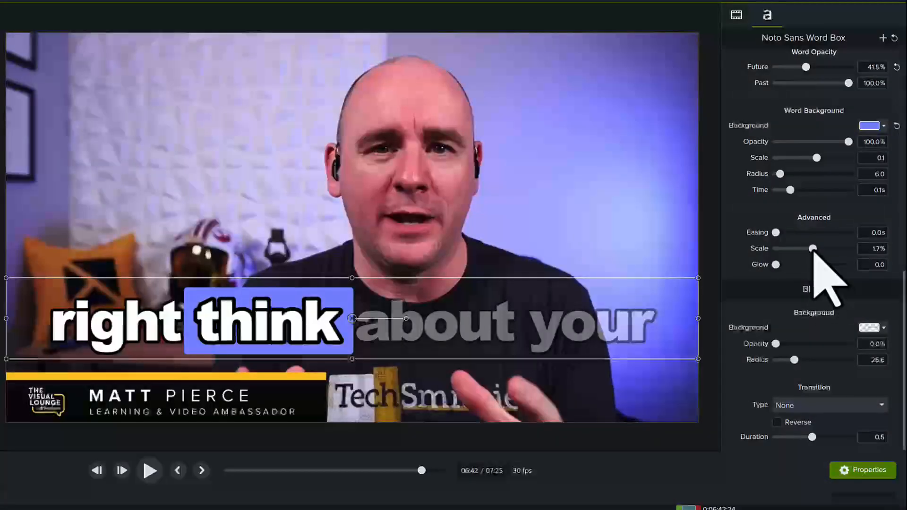
left_click_drag(813, 256, 817, 250)
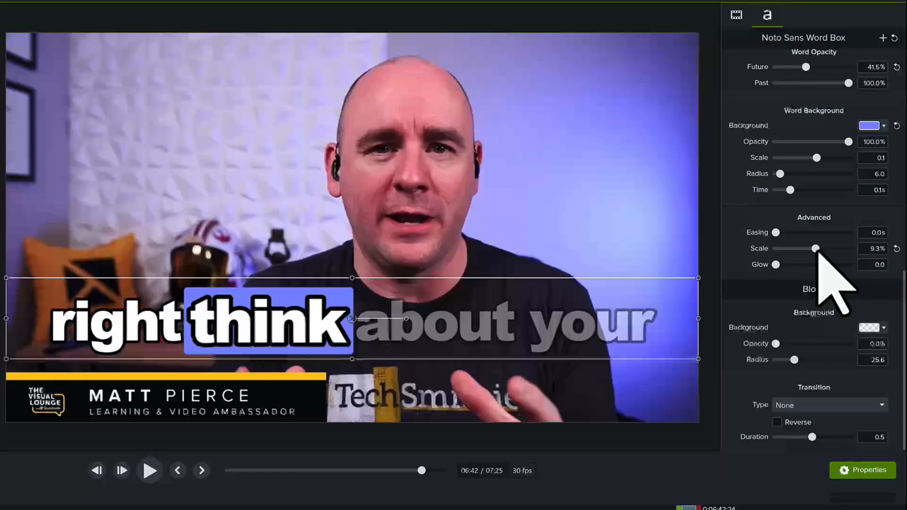
left_click(897, 248)
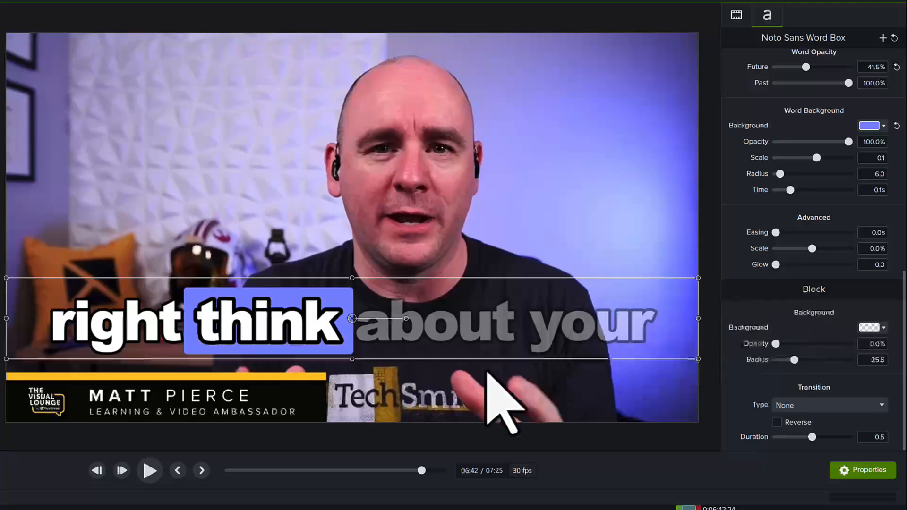
Preview the styled captions, then expand the caption track and zoom the timeline in near 3:03.
left_click(149, 469)
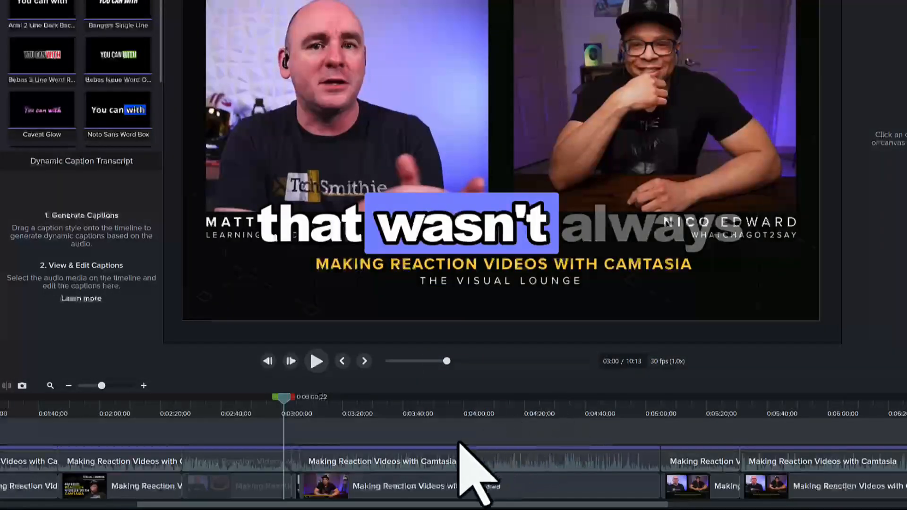
left_click(444, 448)
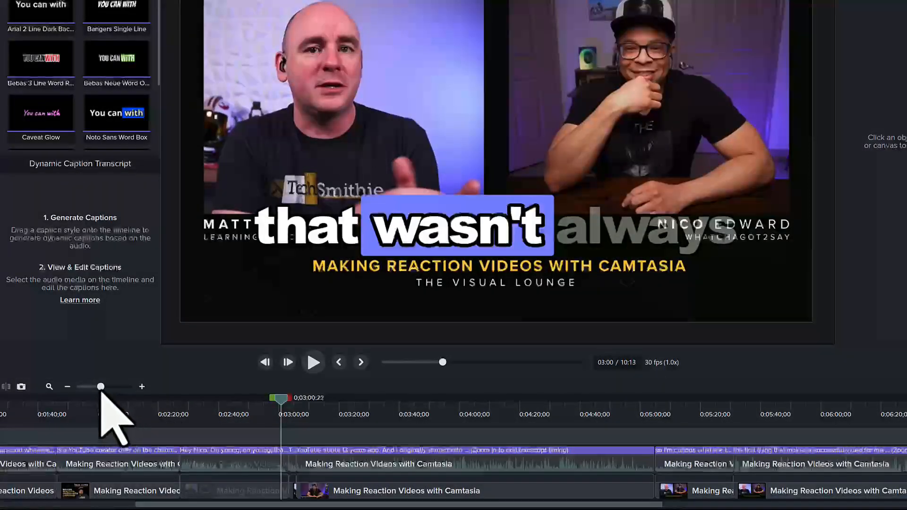
left_click_drag(101, 391, 129, 390)
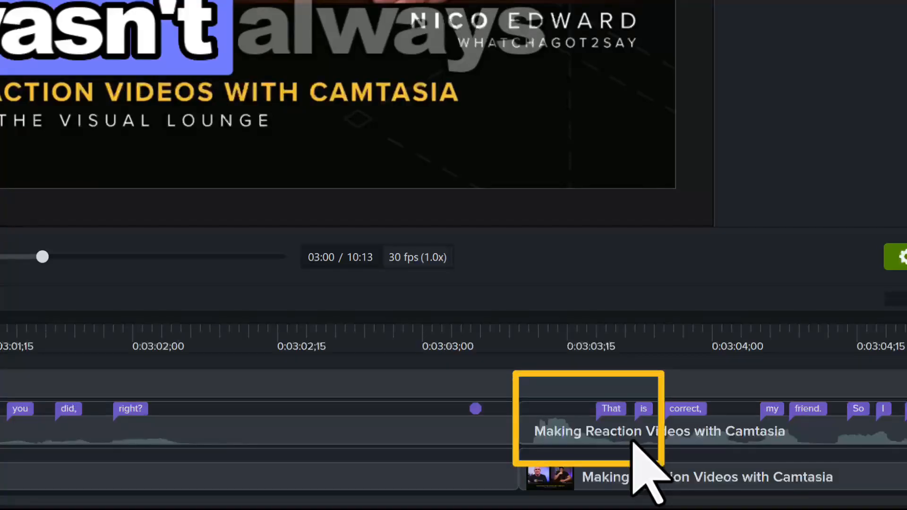
Move the words 'That' and 'is' and the caption break earlier to match the speech.
left_click_drag(611, 409, 543, 413)
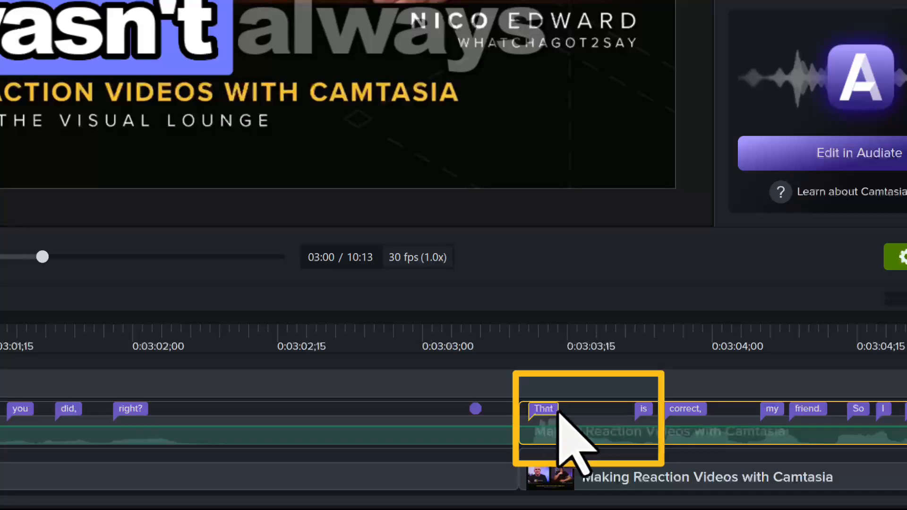
left_click_drag(644, 411, 588, 412)
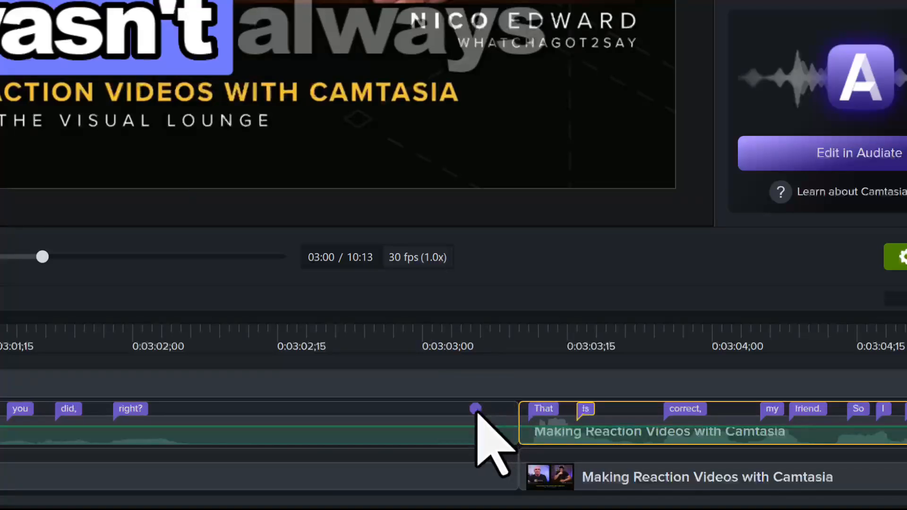
left_click_drag(476, 409, 224, 410)
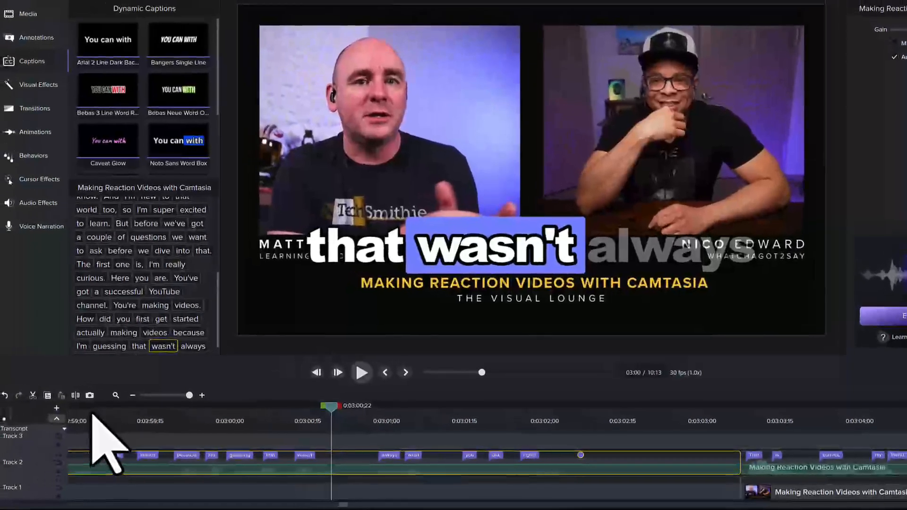
Play the captions for a few seconds from 2:59 to check the retimed words.
left_click(93, 416)
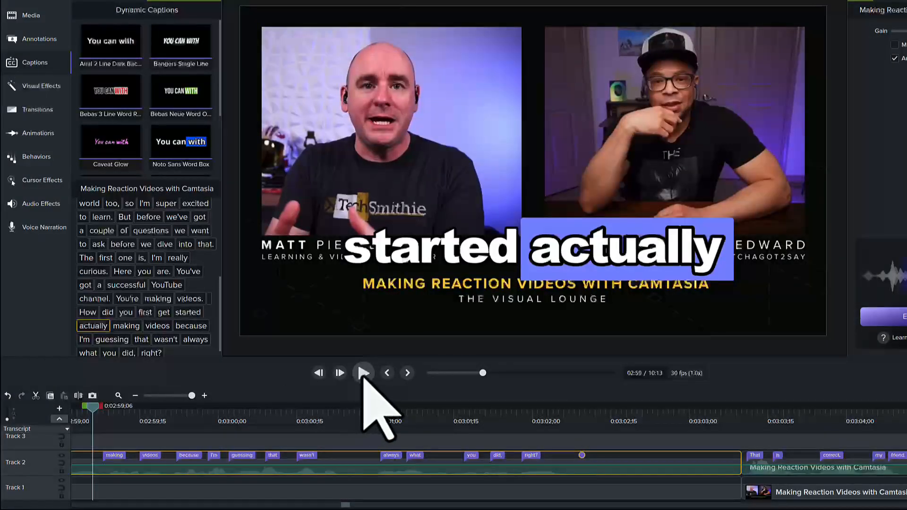
left_click(364, 373)
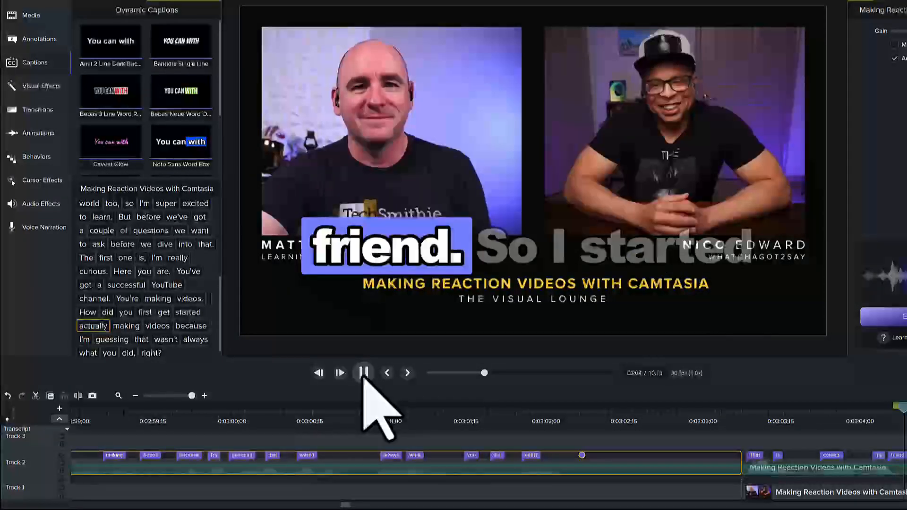
left_click(363, 373)
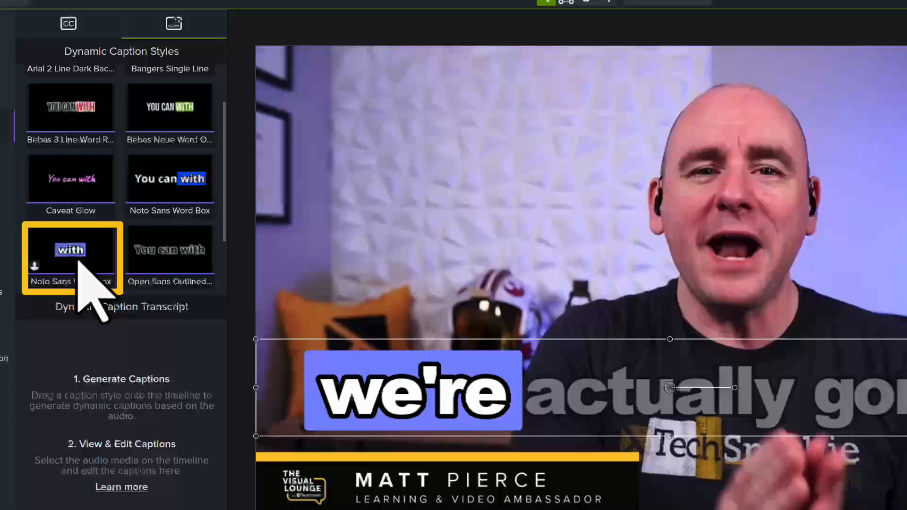
Rename the custom Noto Sans Word Box style 'Podcast' and star it as a favorite.
right_click(79, 260)
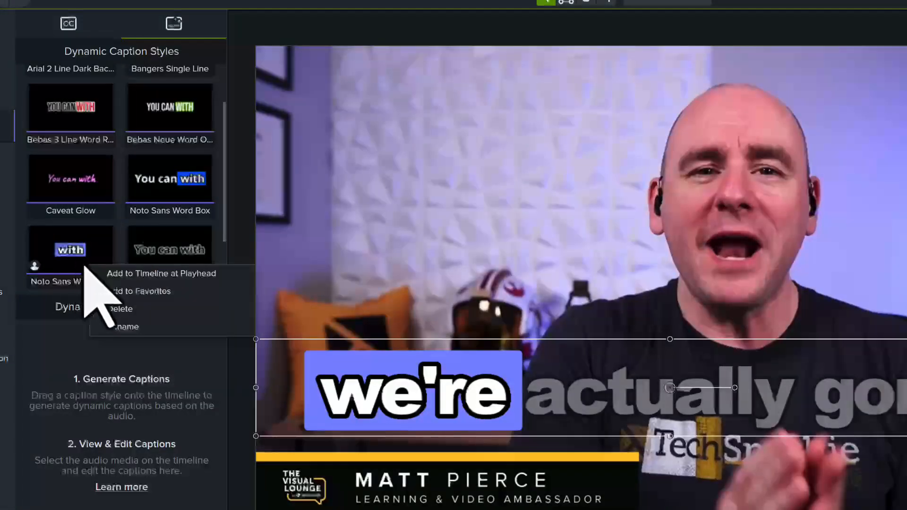
left_click(156, 327)
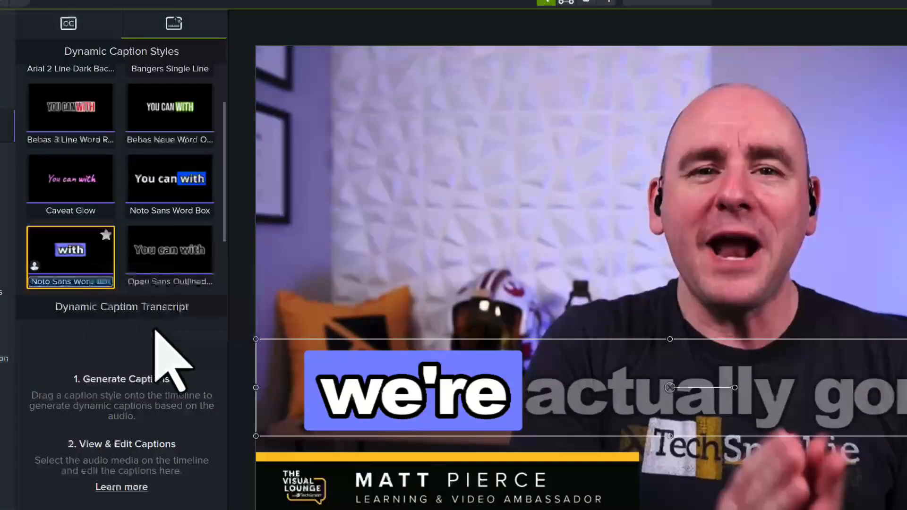
type("Podca")
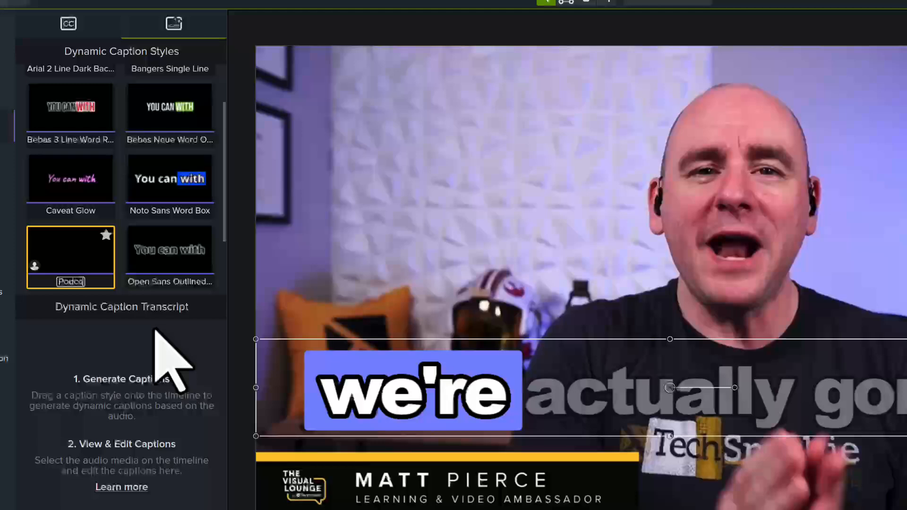
type("st")
key("Return")
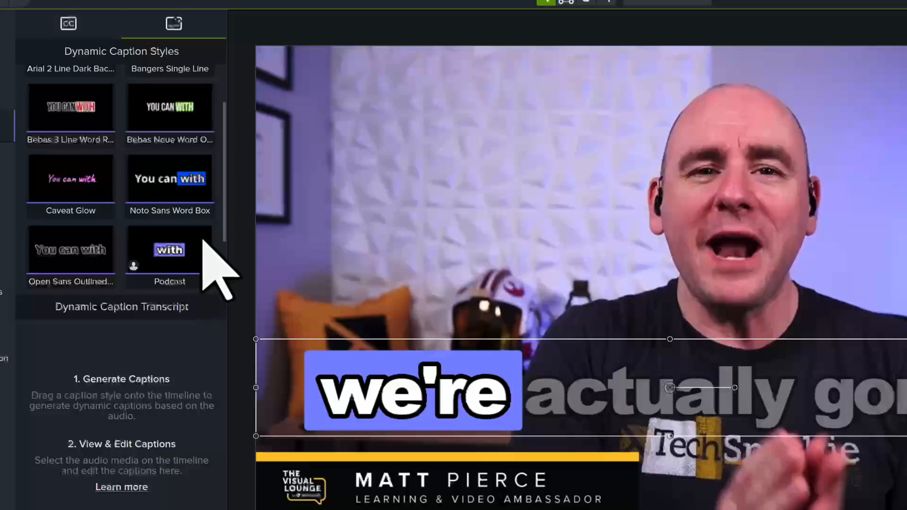
mouse_move(204, 259)
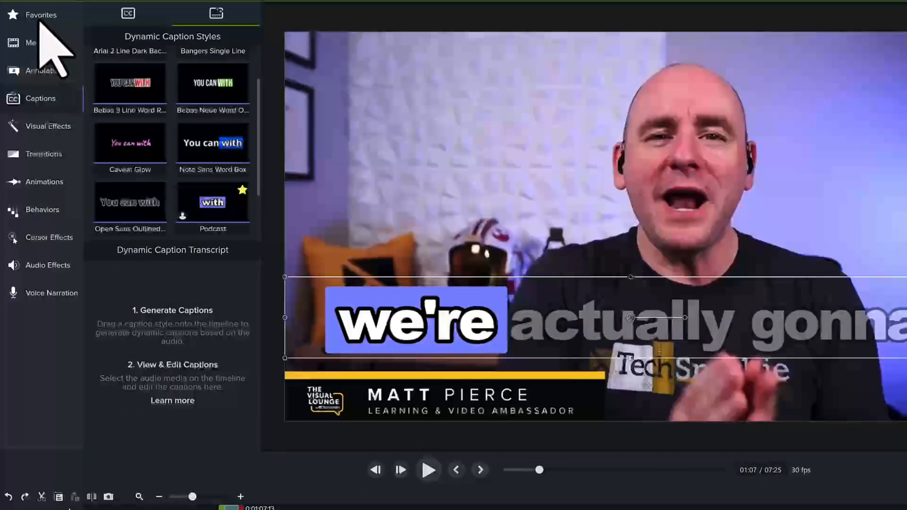
With Podcast shown under Favorites, add the caption clip to the Default library as 'Podcast Dynamic Captions'.
left_click(40, 22)
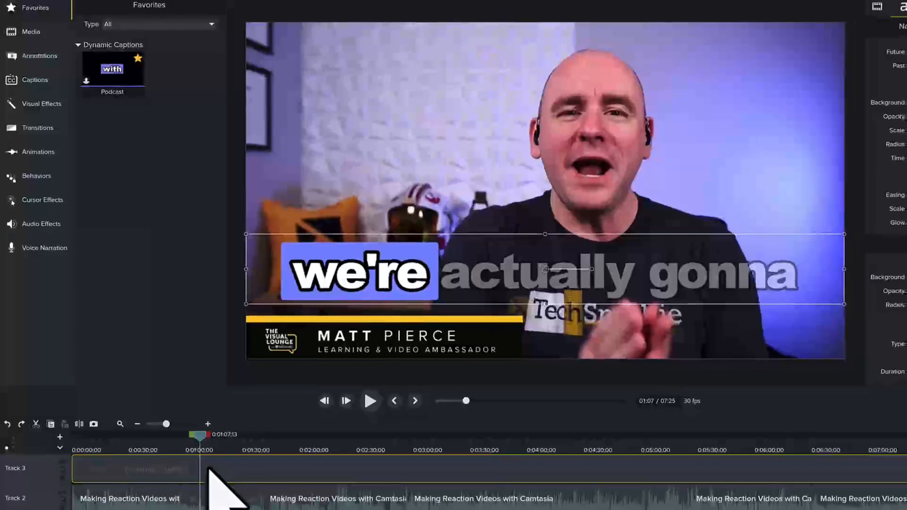
right_click(235, 466)
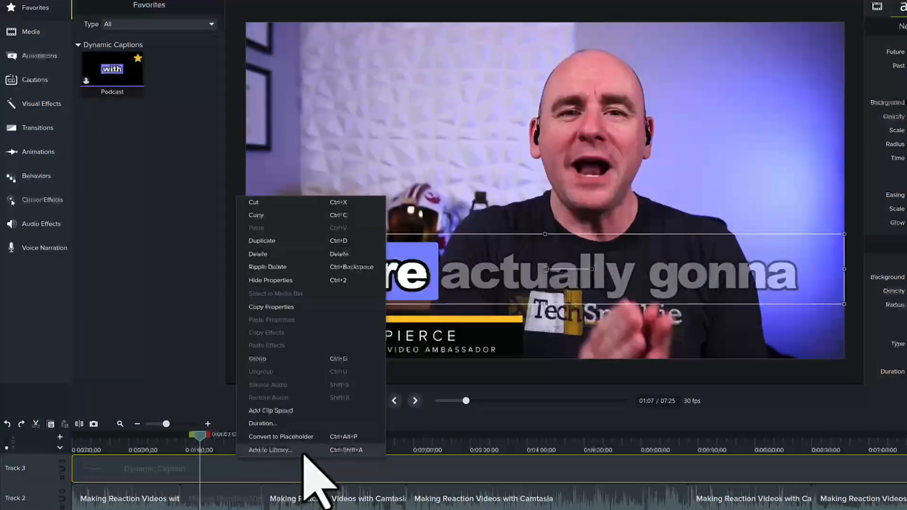
left_click(305, 453)
type("Pod")
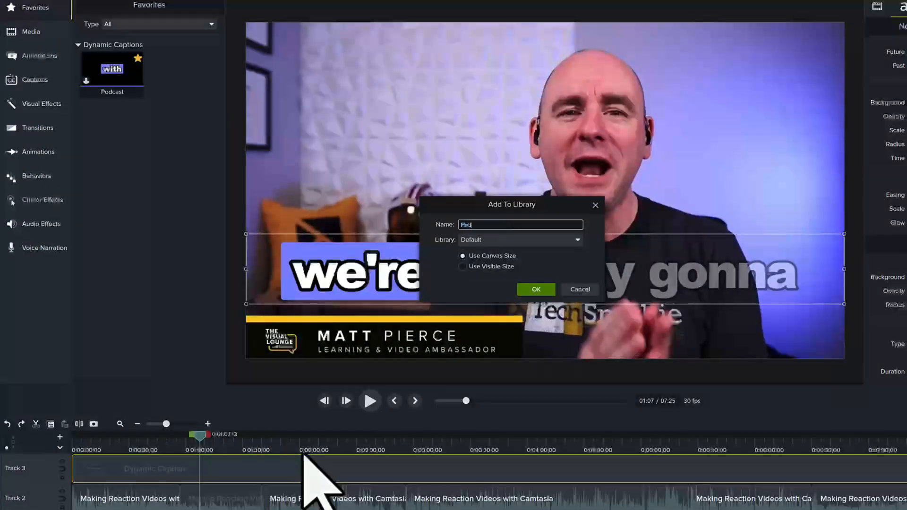
type("cast Dynamic Captions")
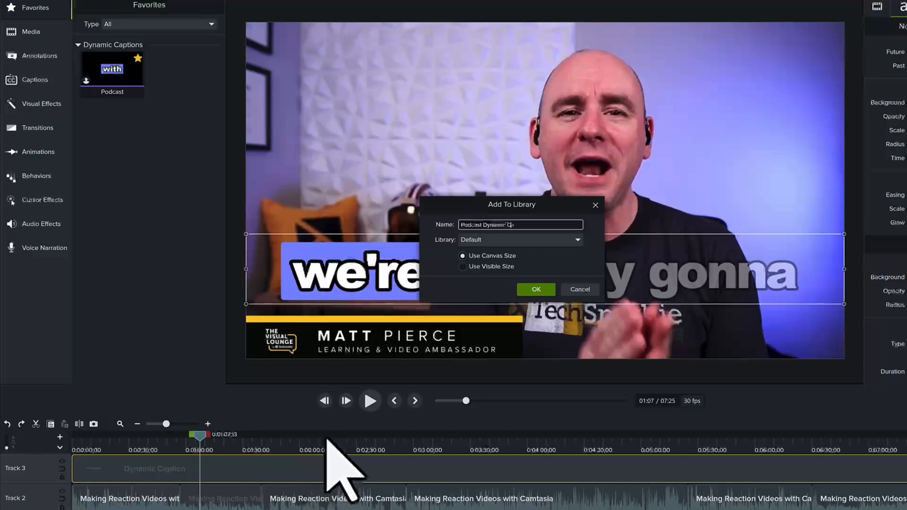
left_click(536, 289)
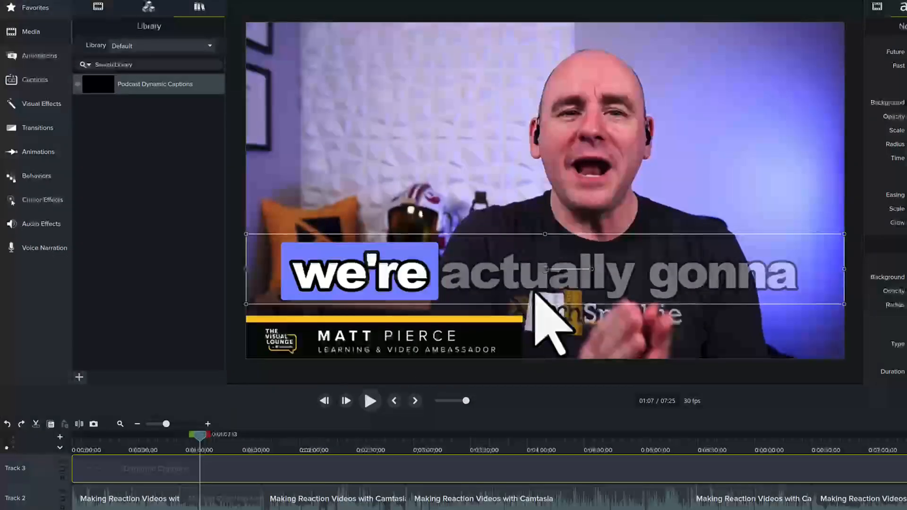